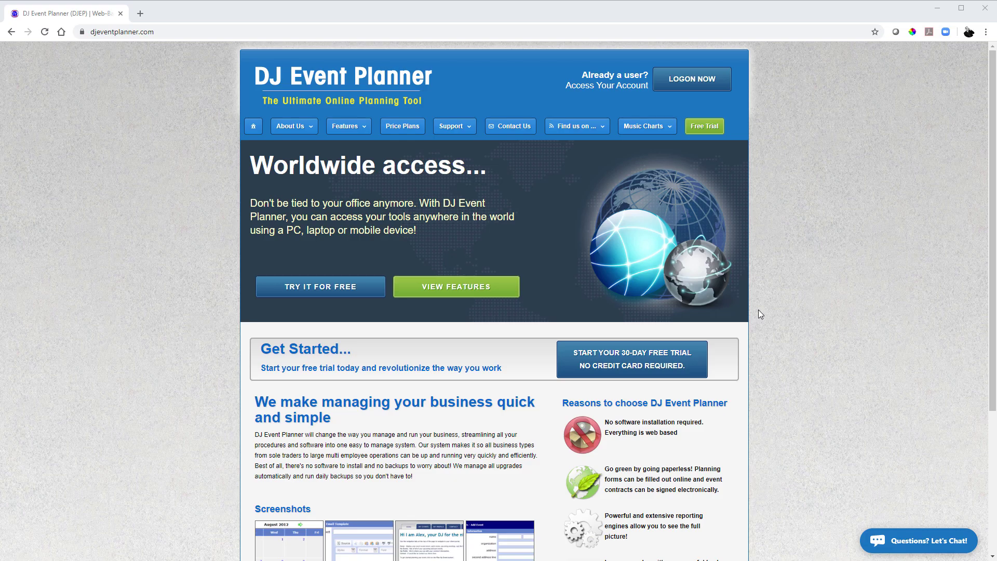
Register a free trial with your first and last name, a username and a password, accepting the Terms of Service
click(701, 127)
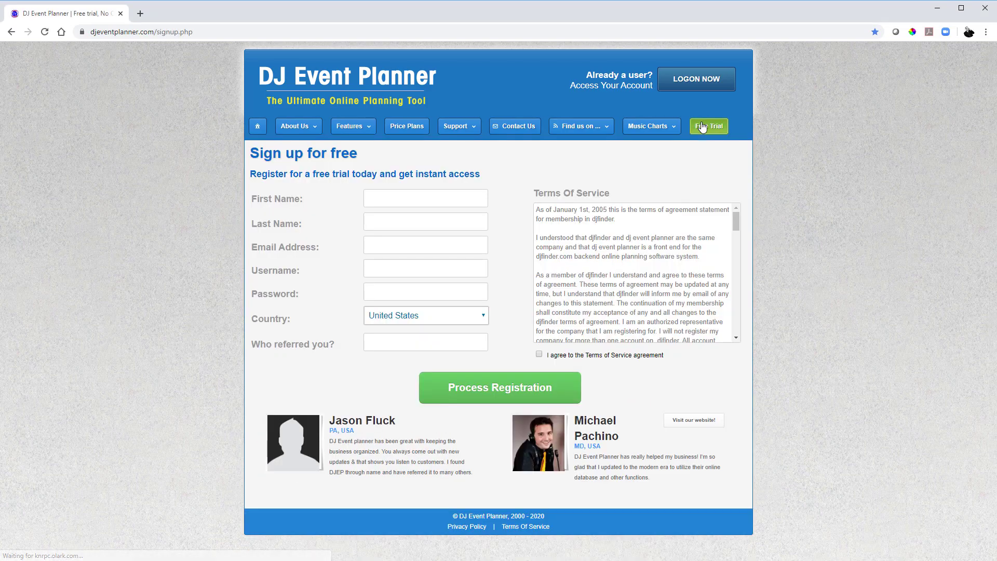
click(393, 197)
text(Fletcher)
key(Tab)
text(DJEP Test)
key(Tab)
key(Tab)
text(fletchtest)
key(Tab)
key(Tab)
key(Tab)
text(demo)
click(539, 354)
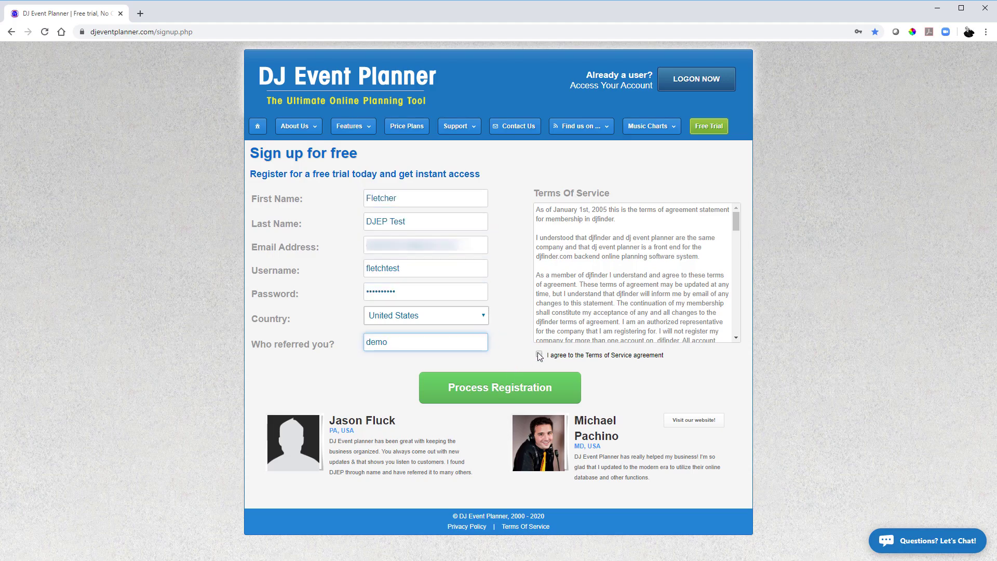
click(489, 388)
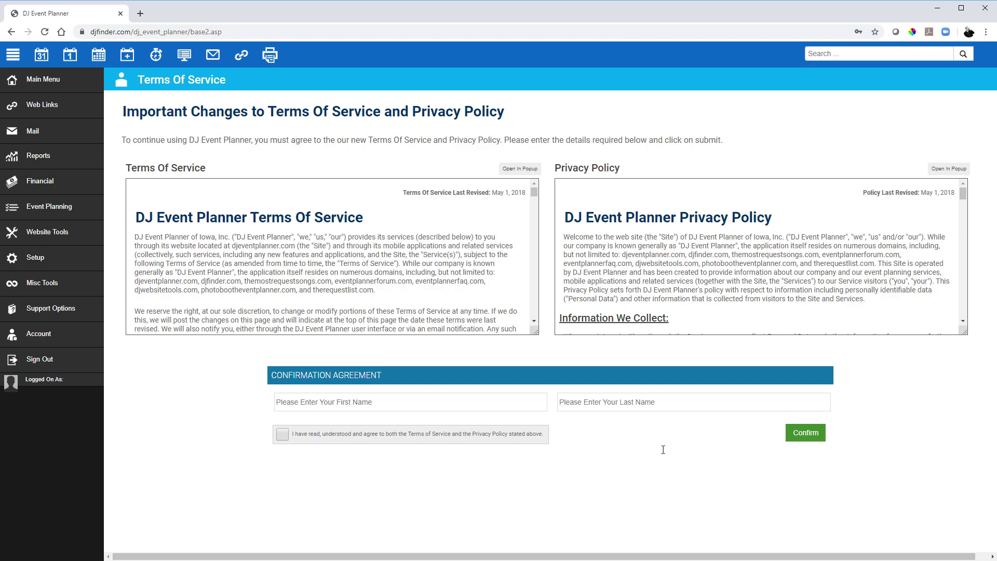
Sign the updated terms agreement with your first and last name, accept the privacy policy, and confirm
click(434, 402)
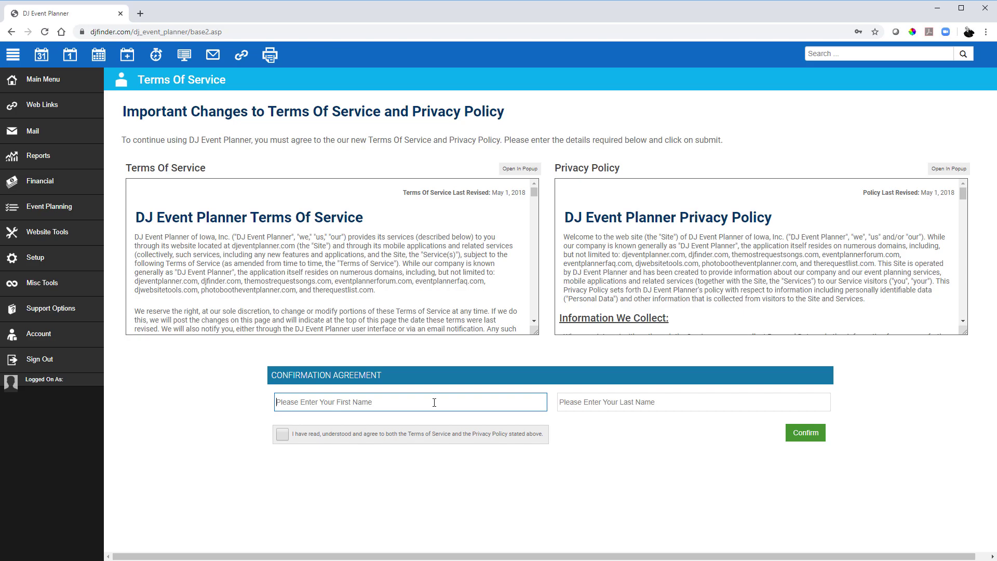
text(Fletcher)
key(Tab)
text(DJEP Test)
click(312, 436)
click(805, 432)
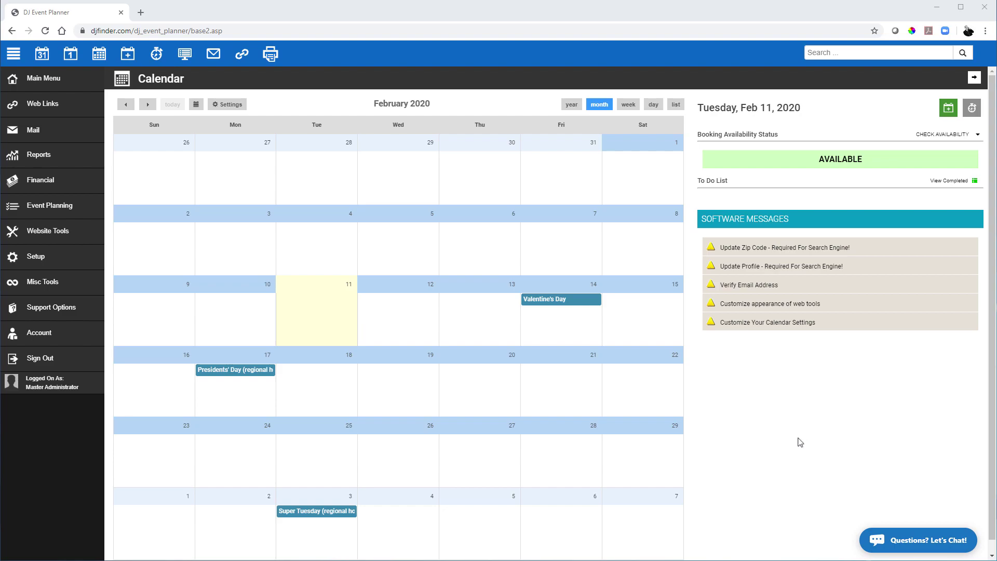
Open Support Options from the sidebar to reach the Support Center
click(45, 309)
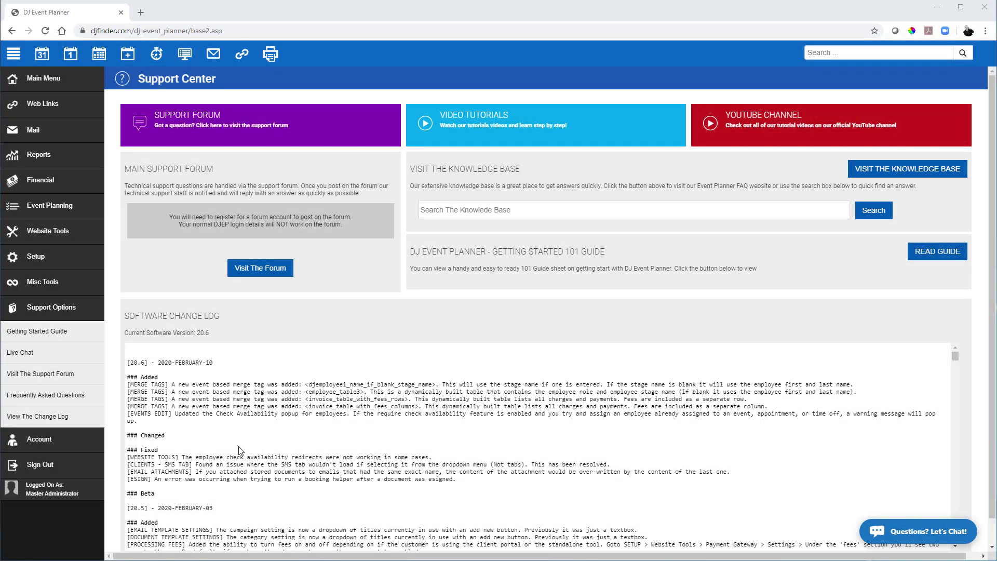
Send the verification email from the Account page and continue once the address is verified
click(31, 443)
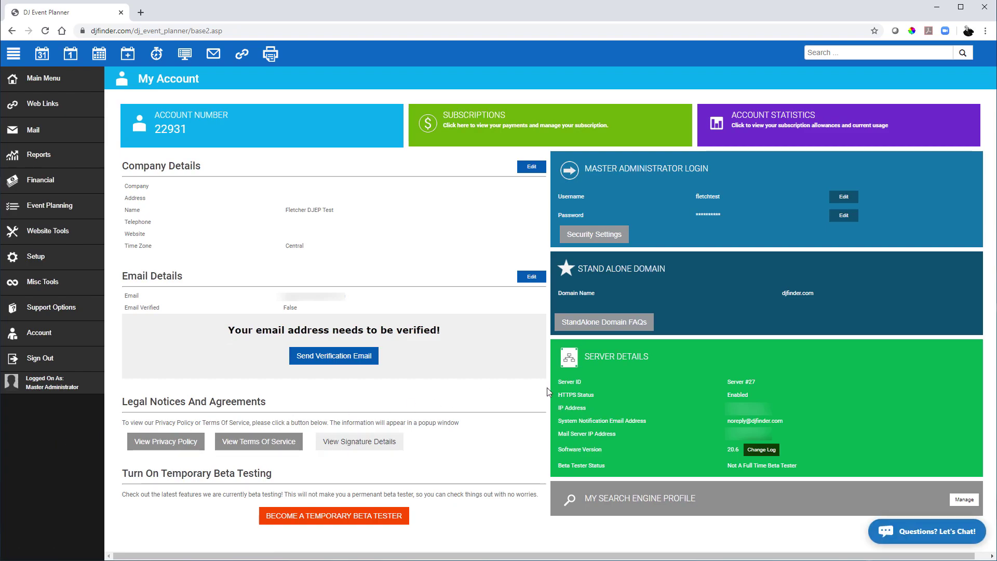
click(311, 359)
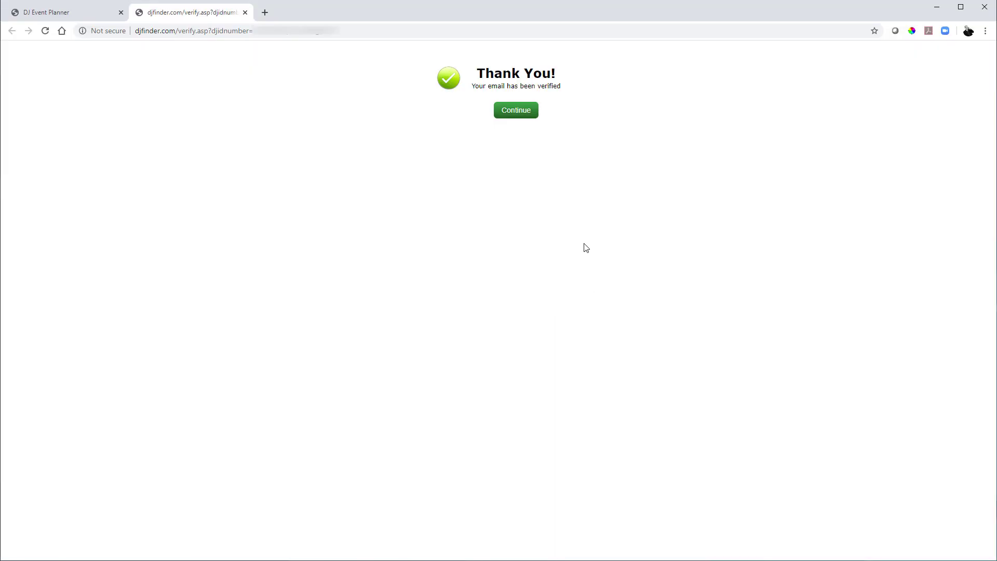
click(514, 115)
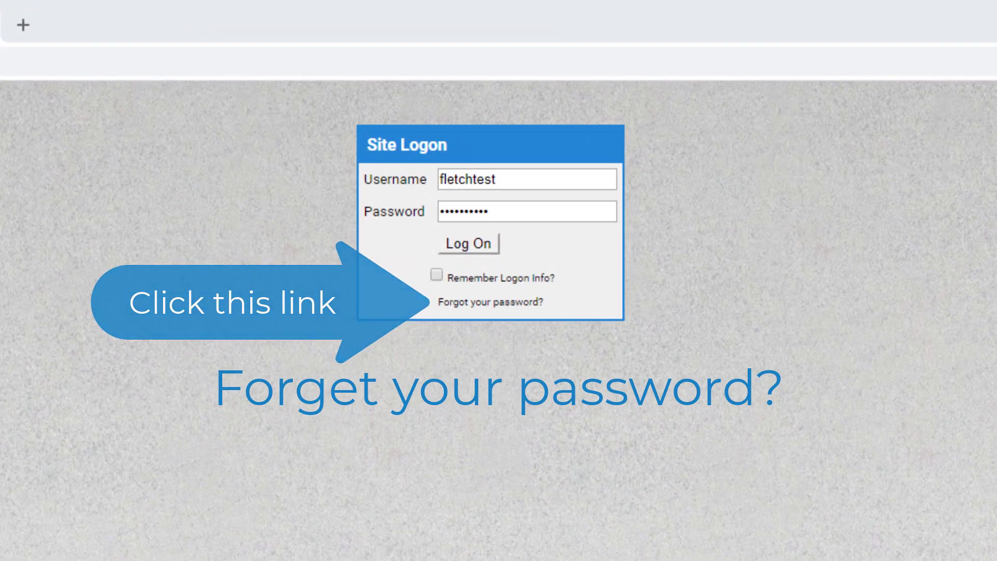
Log on and edit the account's Company Details to add My Test Company's address, telephone and website
click(484, 250)
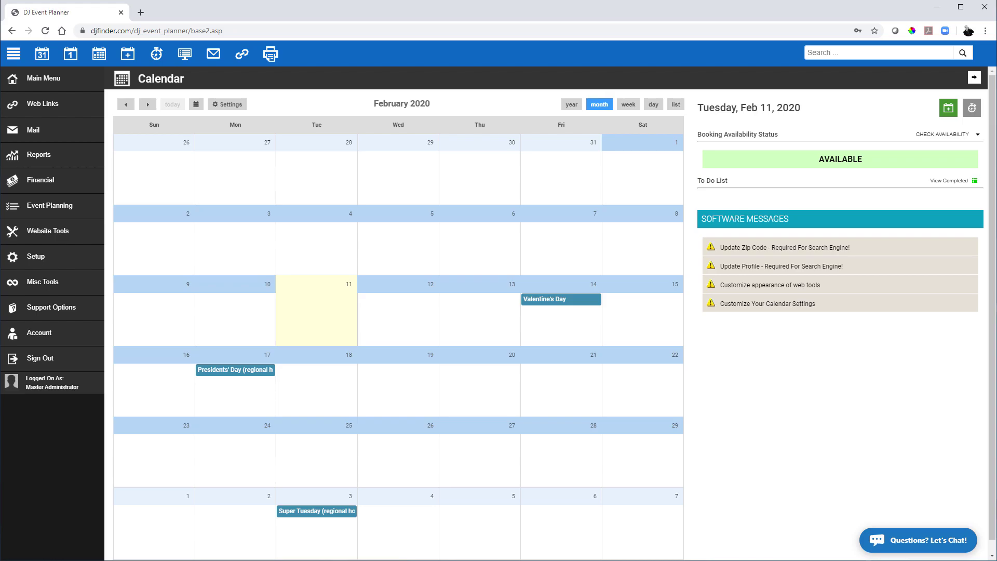
click(42, 335)
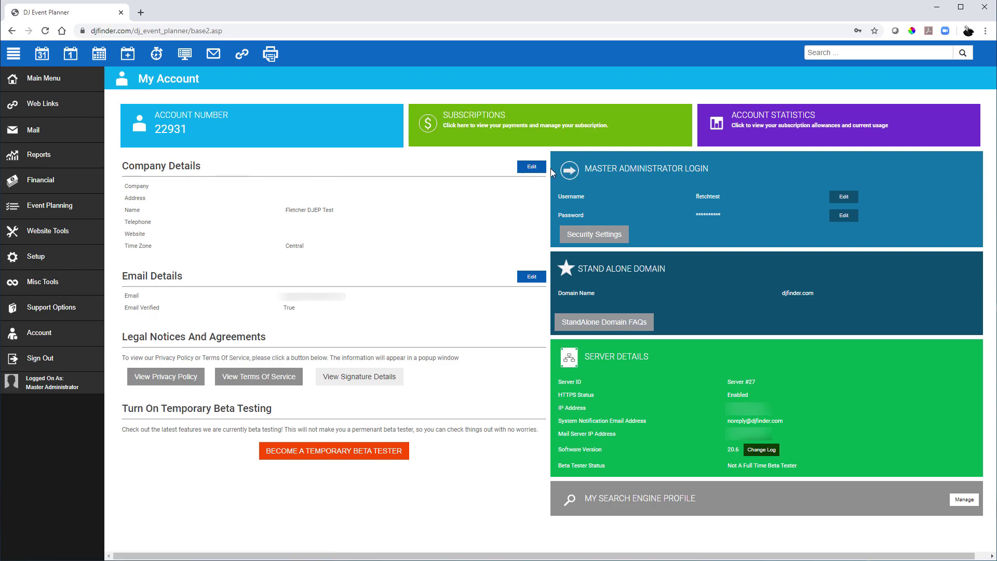
click(535, 170)
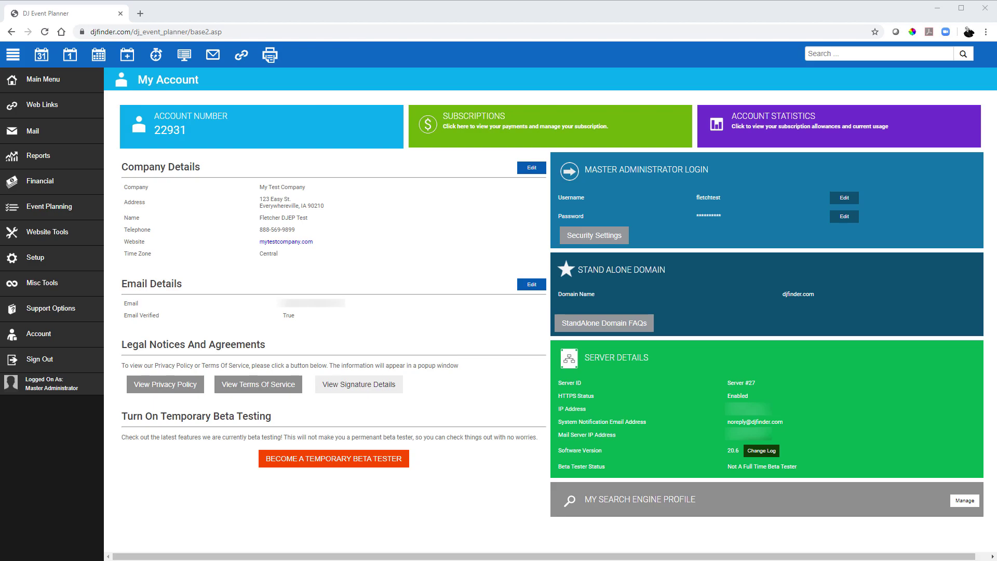
Look over the Setup Packages list and new-package form, then go to the Add Ons setup page
click(68, 265)
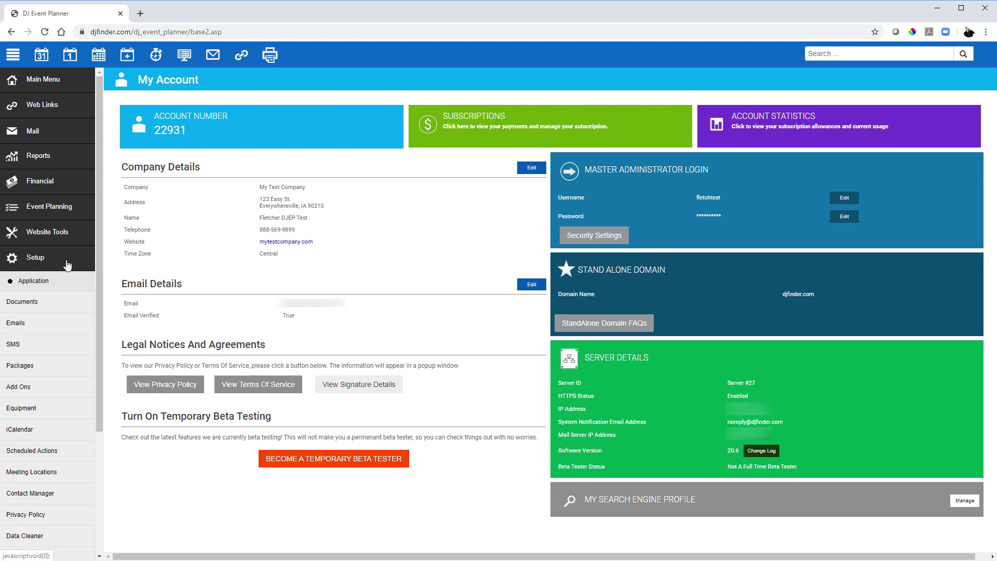
click(42, 366)
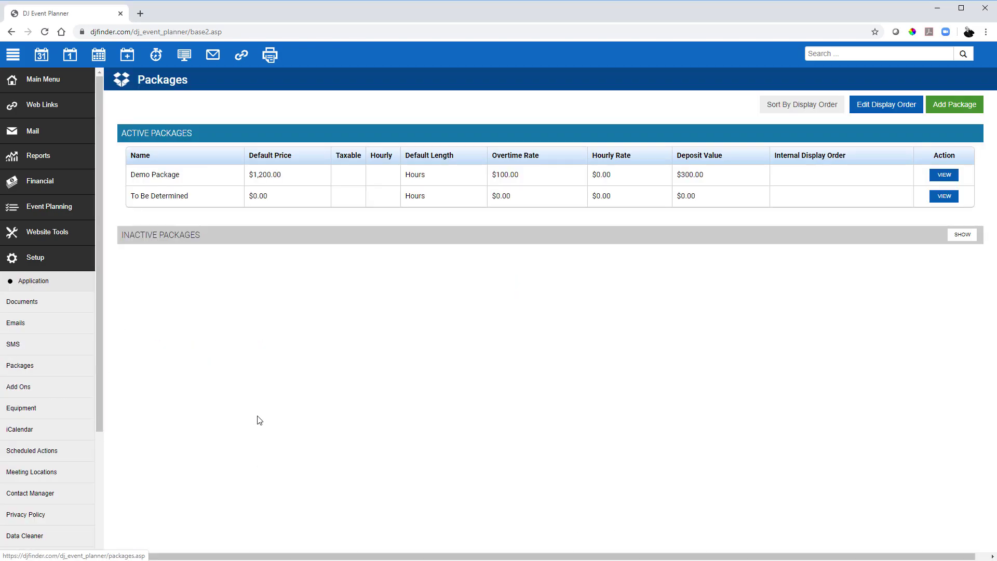
click(954, 104)
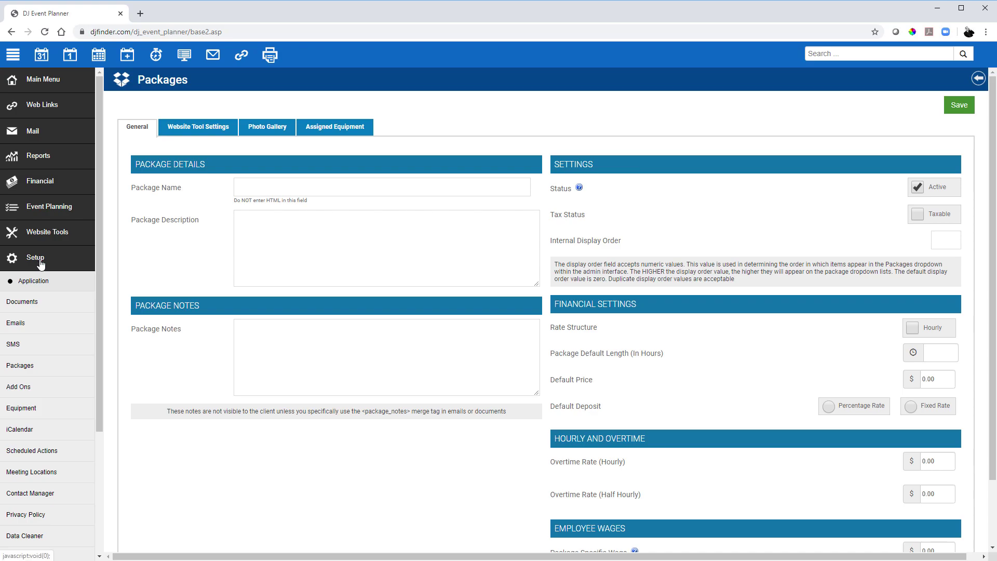
click(41, 388)
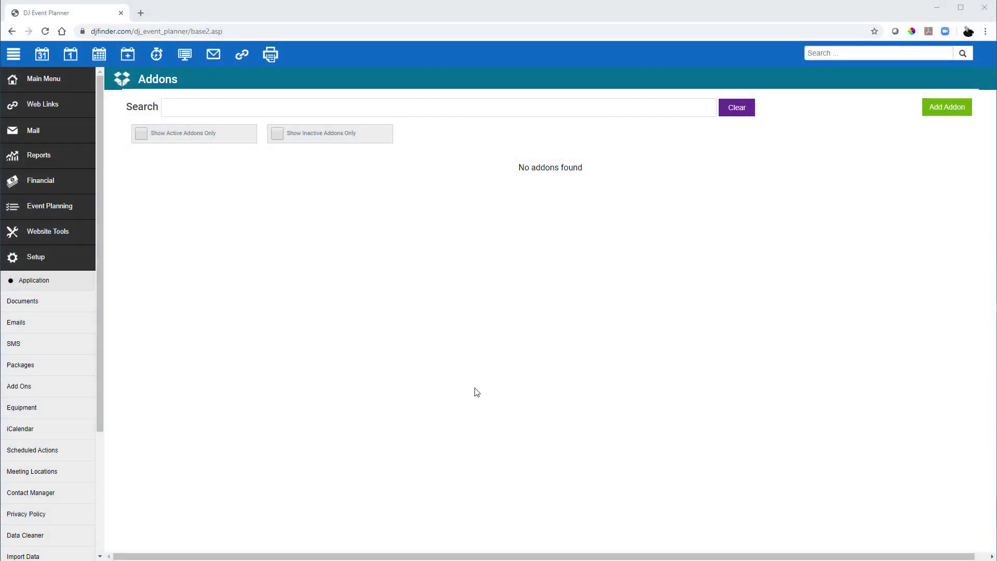
Paste the company logo URL into the Website Tools styling options' Link To Company Logo field and save
click(56, 235)
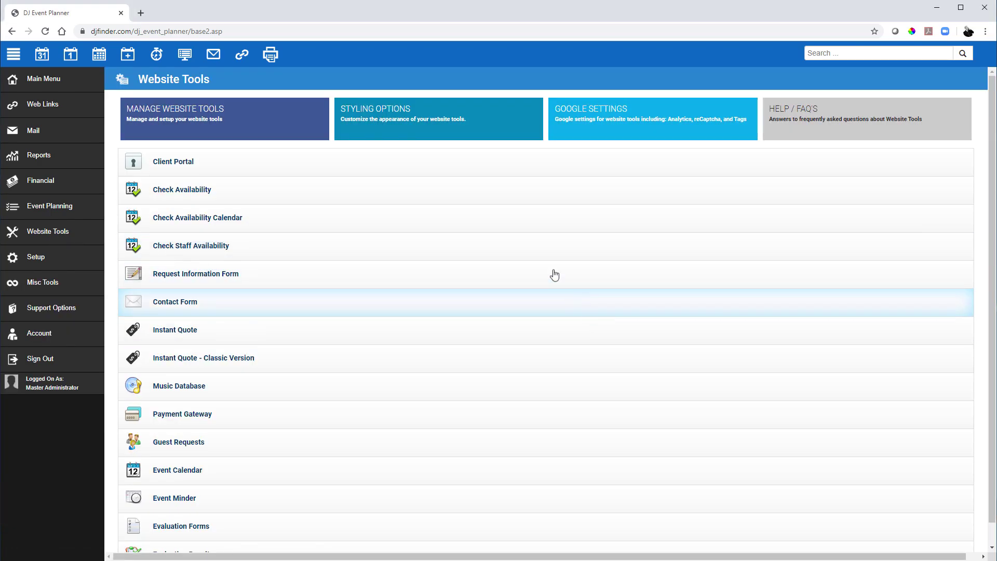
click(420, 127)
click(399, 167)
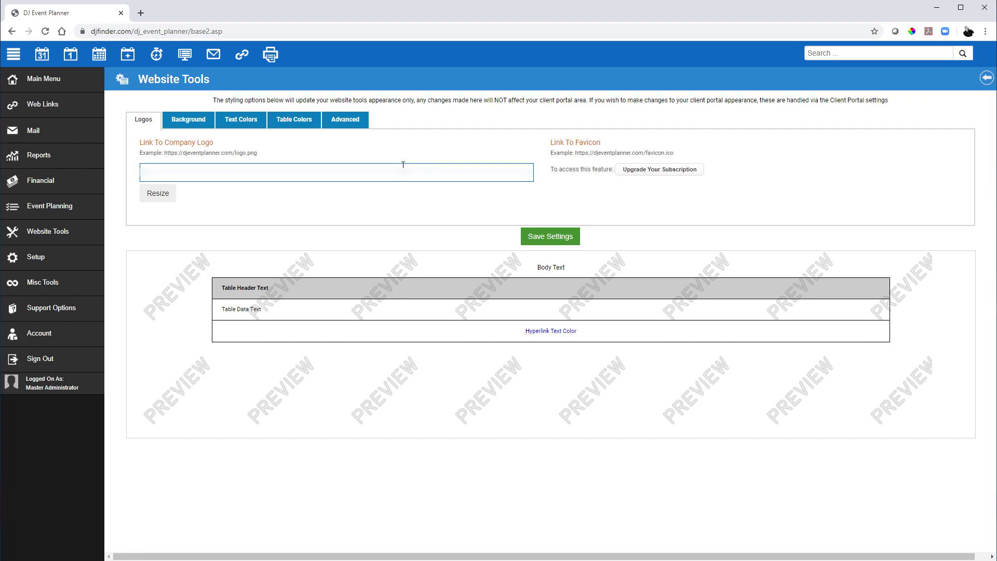
key(ctrl+v)
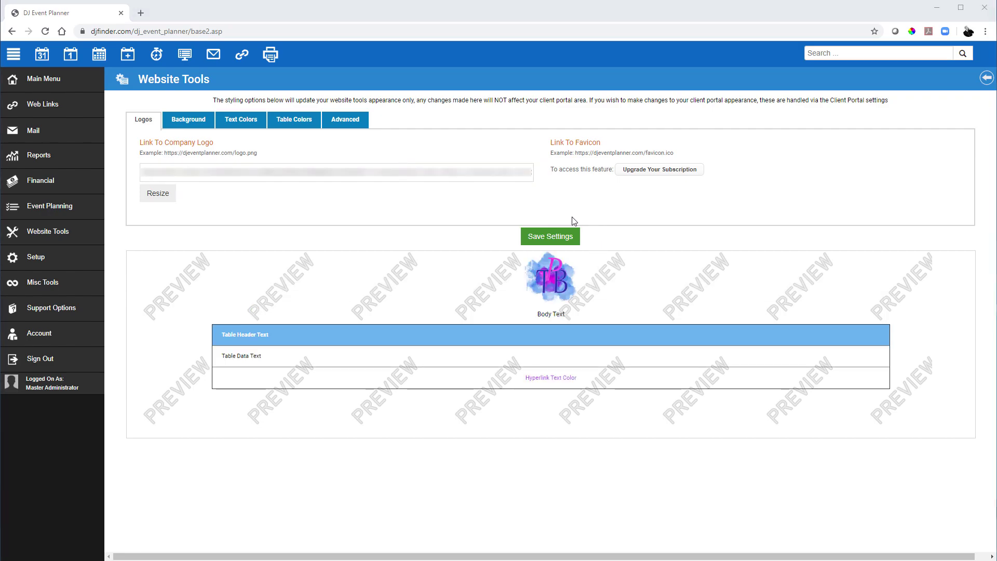
click(545, 238)
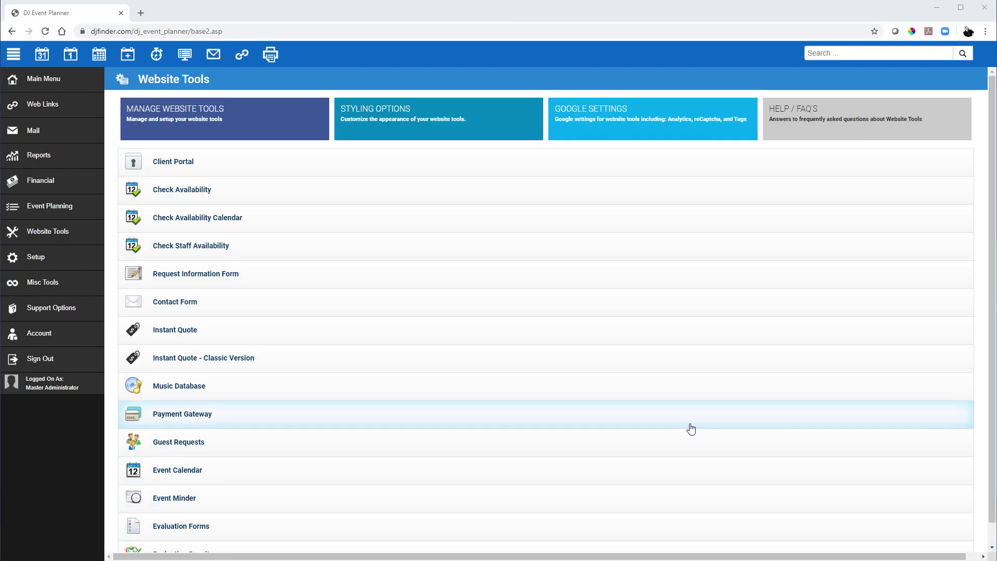
click(552, 165)
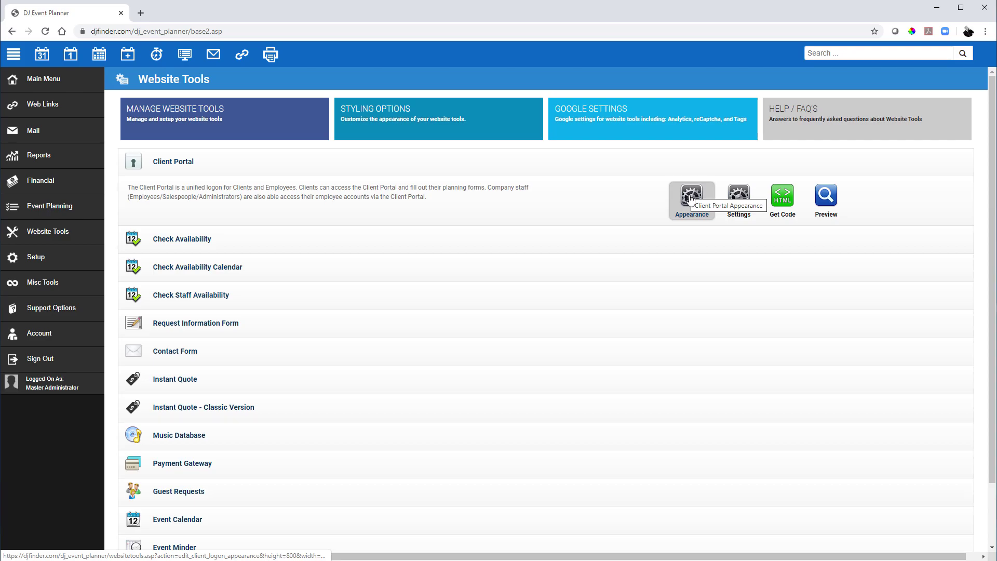
click(739, 201)
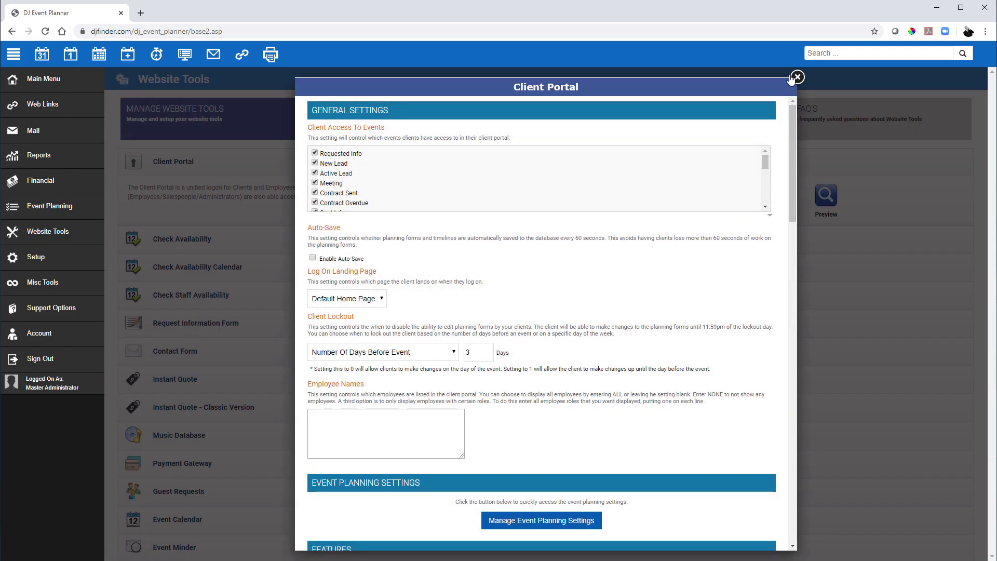
click(794, 78)
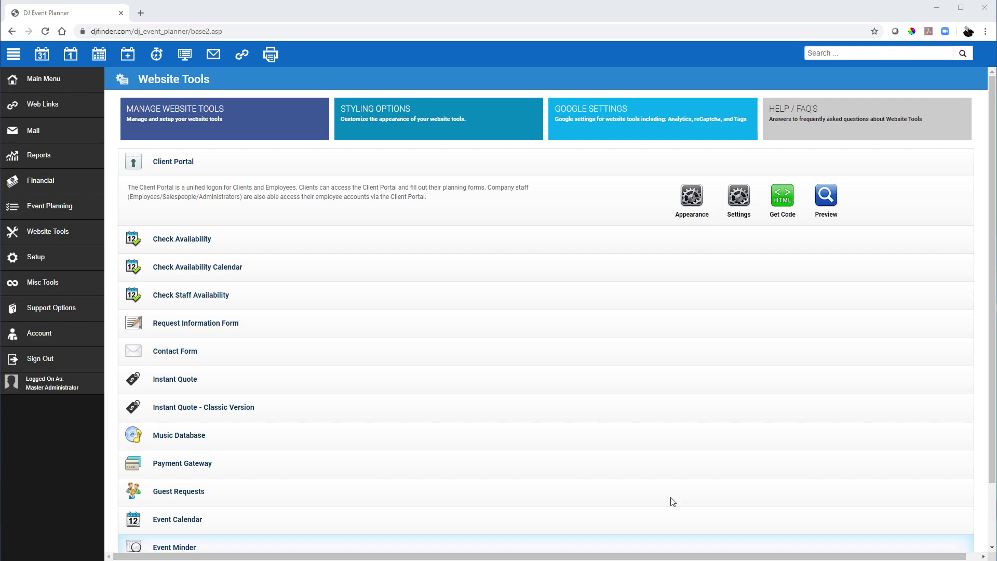
Go to Setup > Application > Event Status and scroll through the event statuses and their colours
click(46, 264)
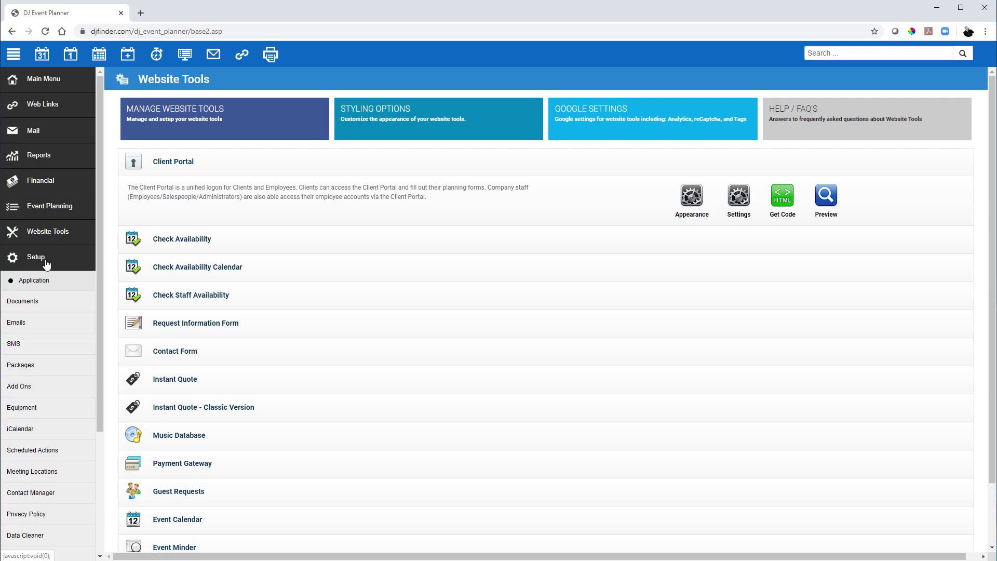
click(40, 280)
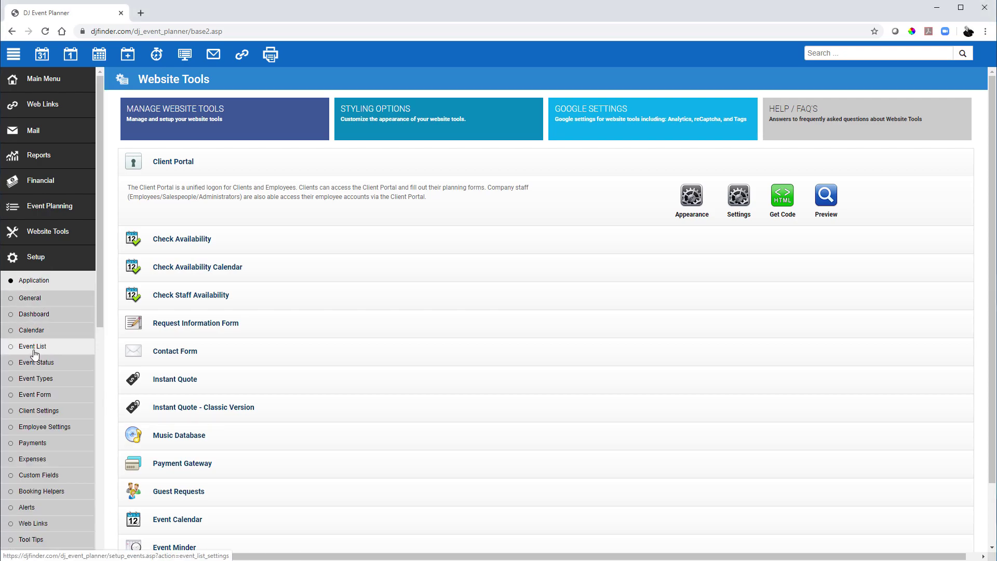
click(37, 362)
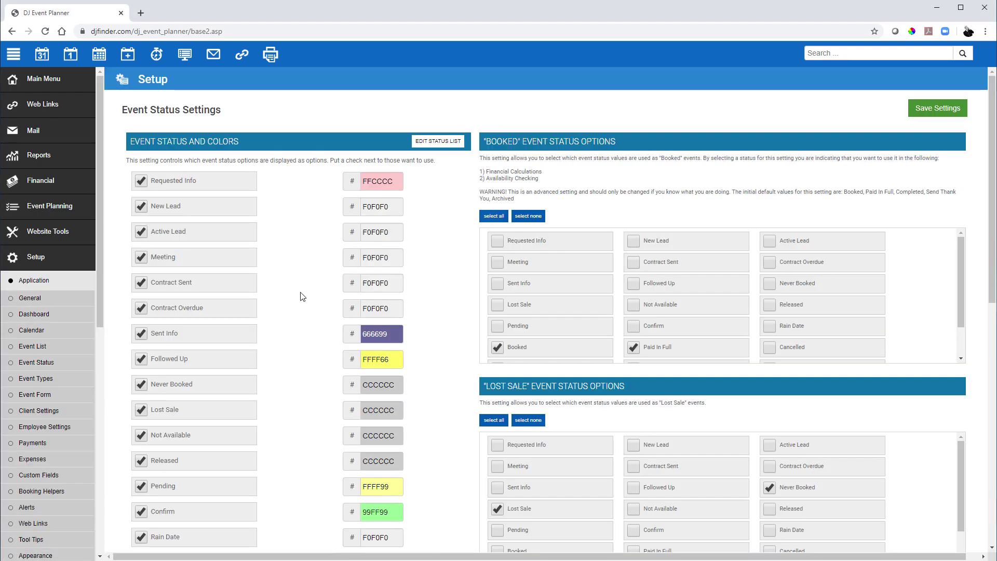
scroll(300, 291, down, 1)
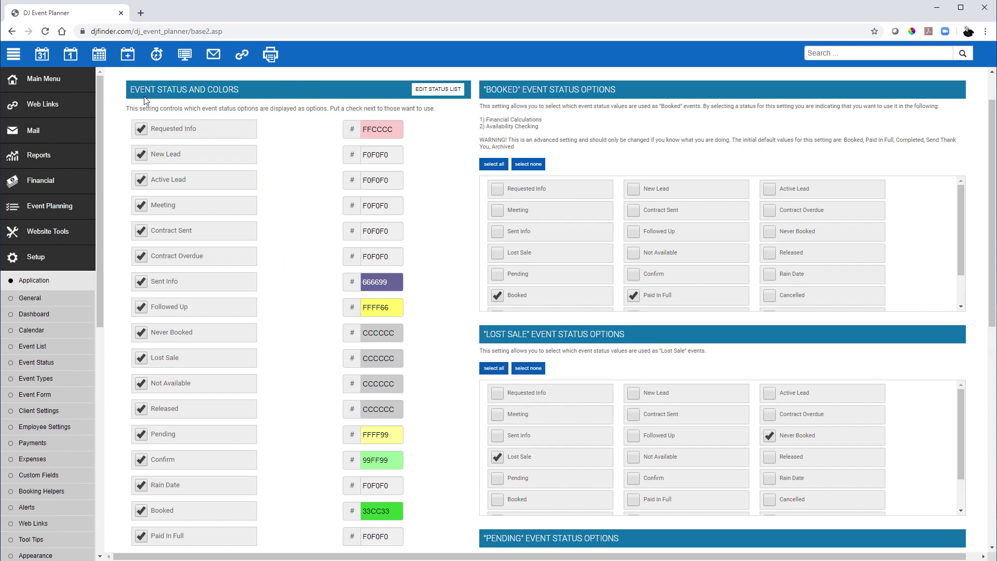
Return to the calendar and start a new event to show the blank Client Info form
click(40, 53)
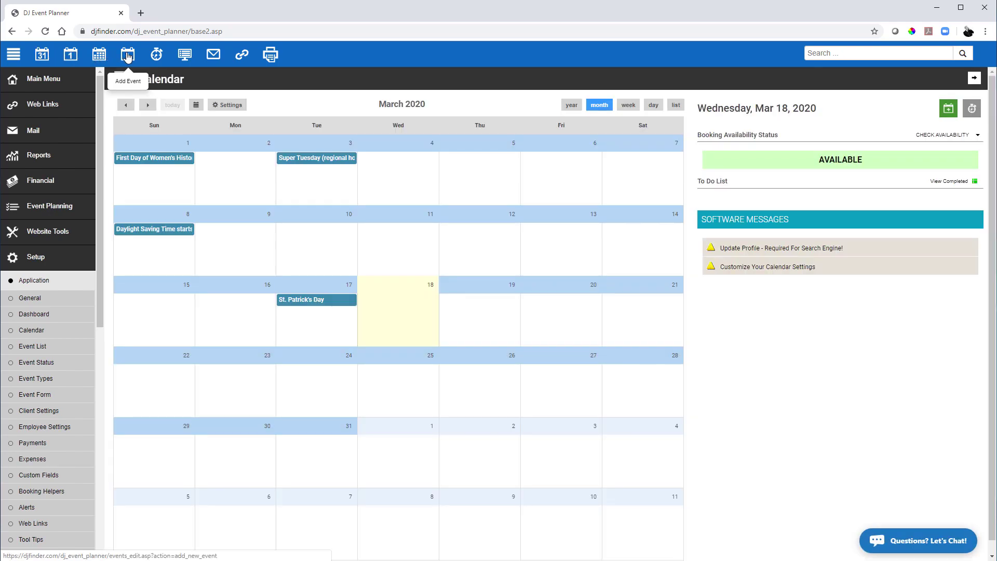
click(128, 56)
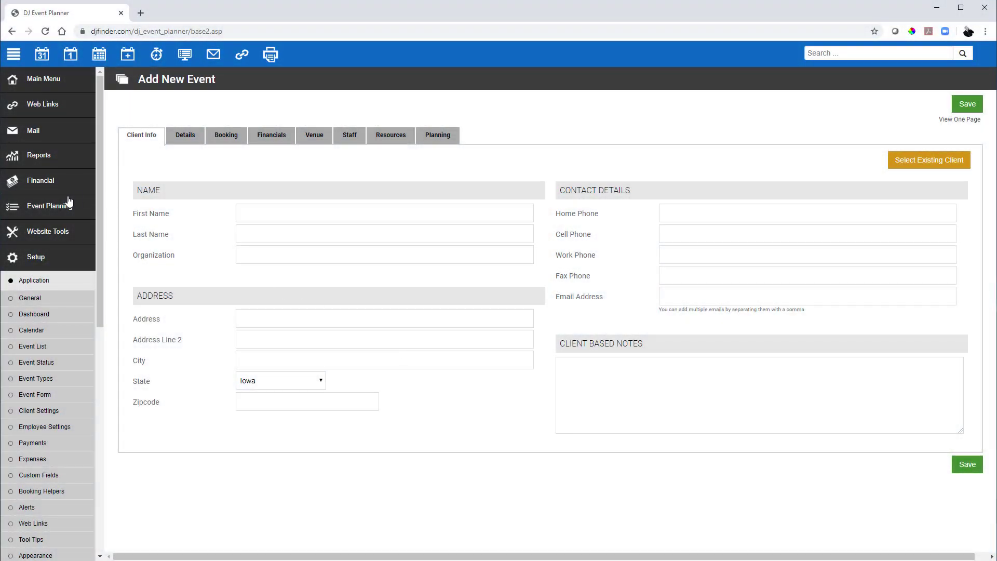
Go to Event Planning Settings > Planning / Evaluation Forms and open the Form Sharing section
click(53, 203)
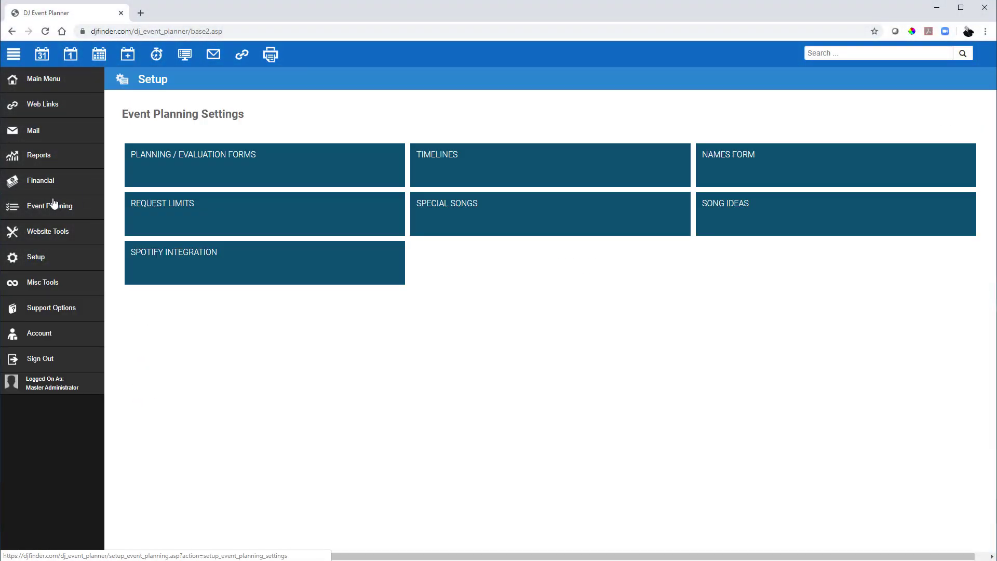
click(202, 165)
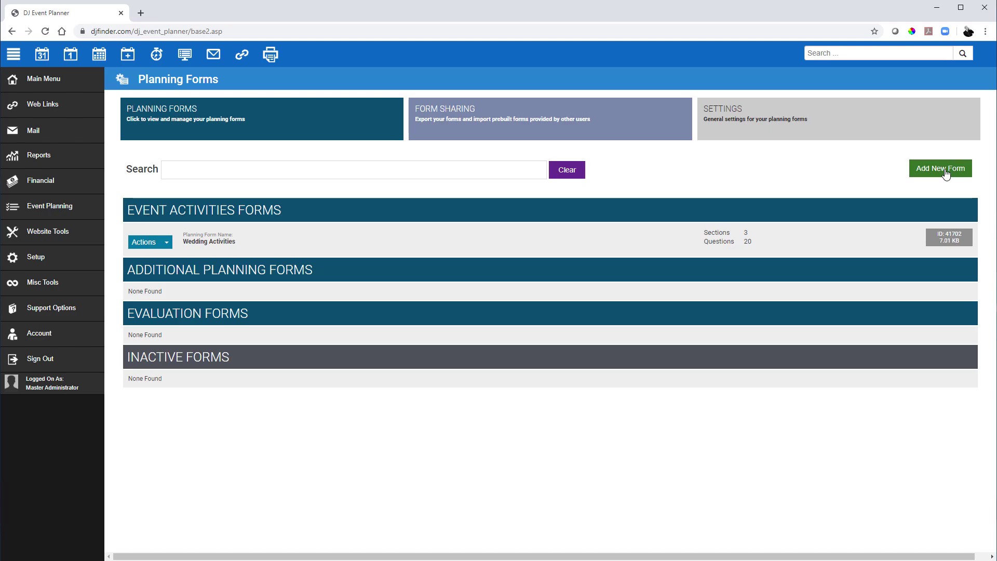
click(570, 128)
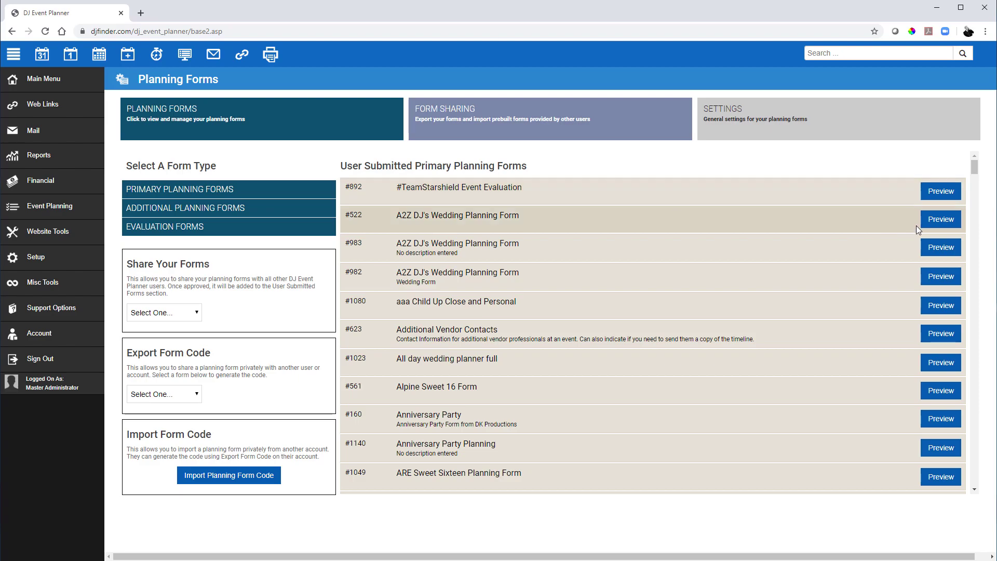
Preview A2Z DJ's Wedding Planning Form and import it into the account
click(934, 220)
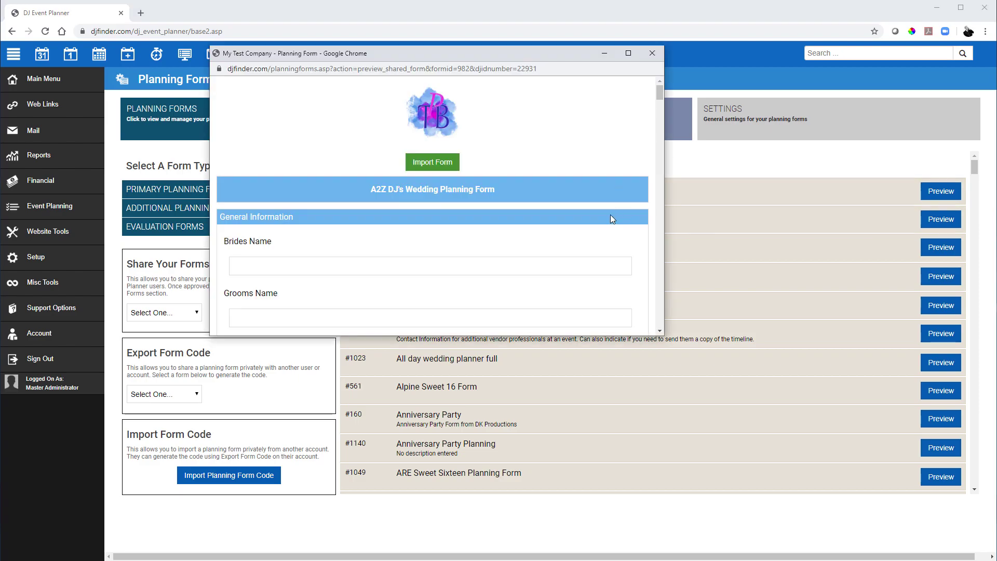
scroll(574, 212, down, 10)
scroll(579, 208, up, 8)
scroll(578, 208, up, 2)
click(438, 162)
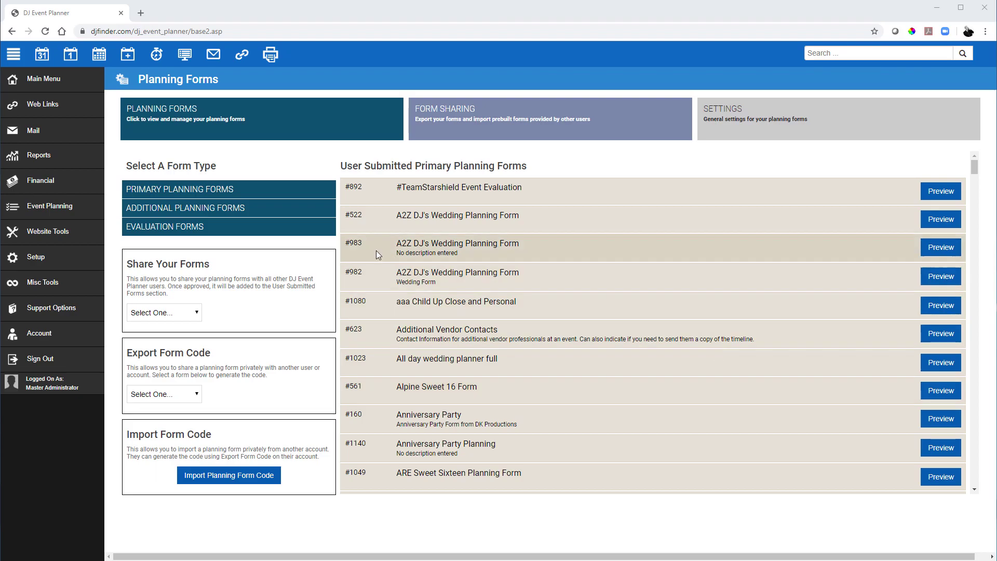
Browse Setup > Documents > Document Sharing to list official Contract templates #1105 and #1163
click(36, 258)
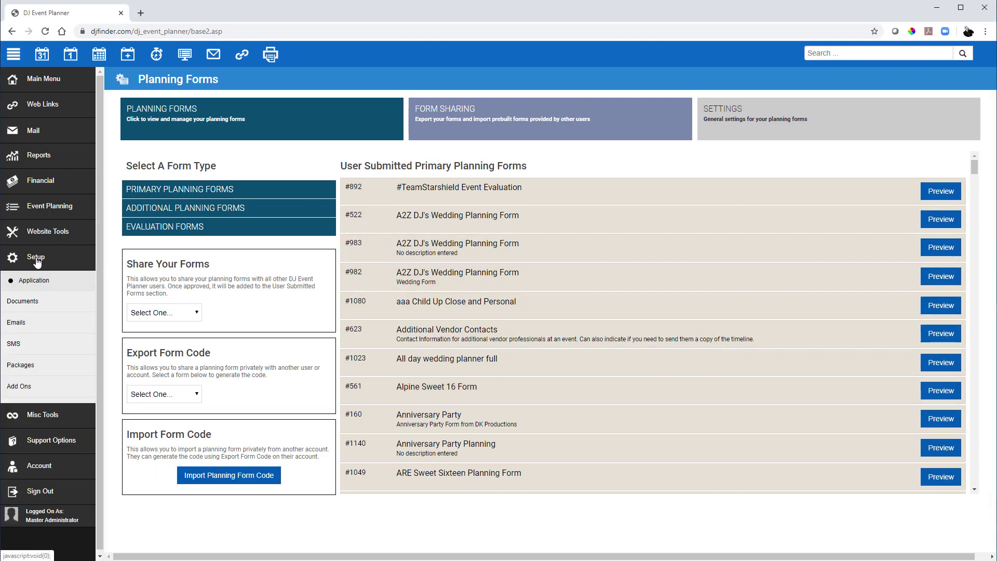
click(33, 306)
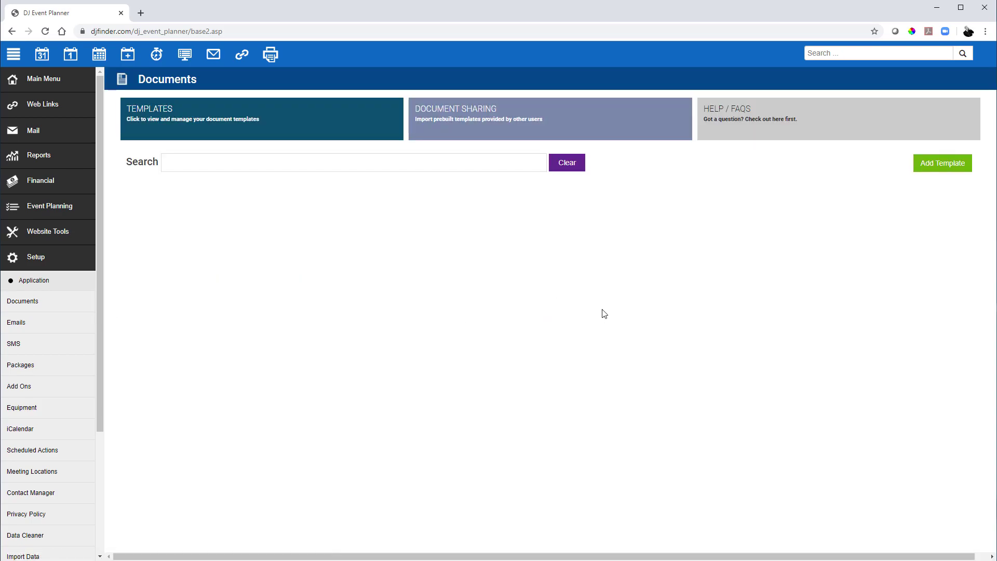
click(573, 127)
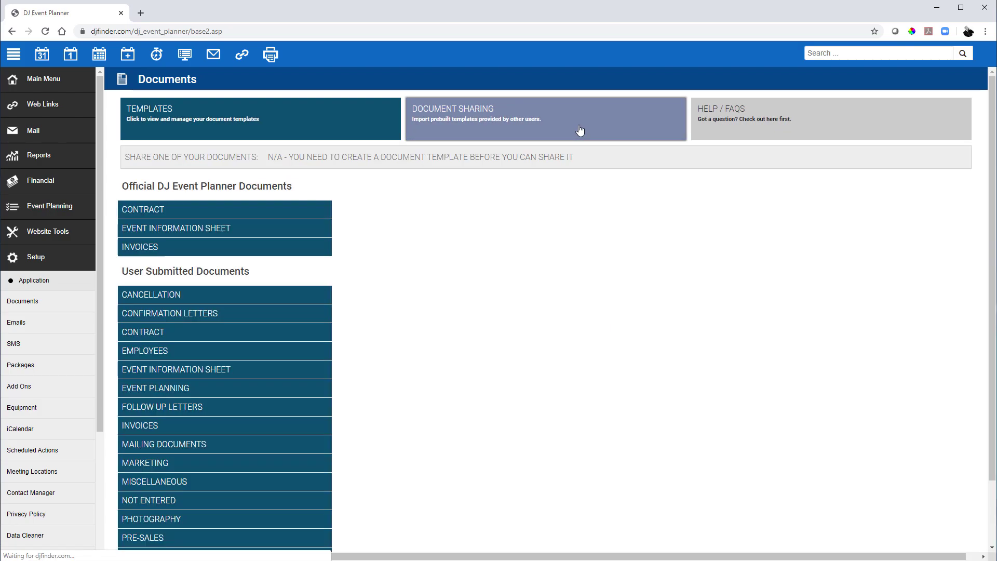
click(202, 209)
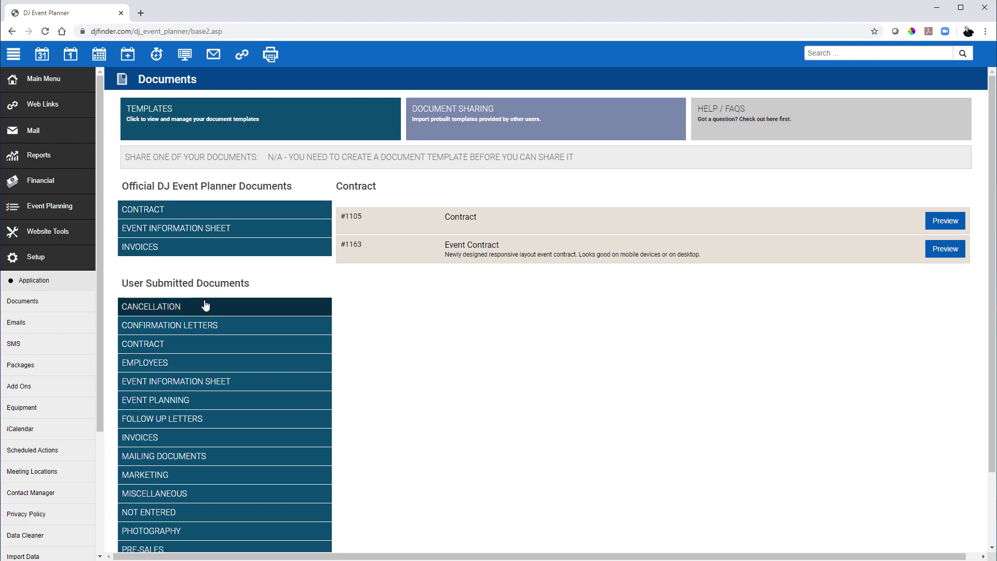
Preview #1163 Event Contract, import and save it, and confirm the alert
click(952, 252)
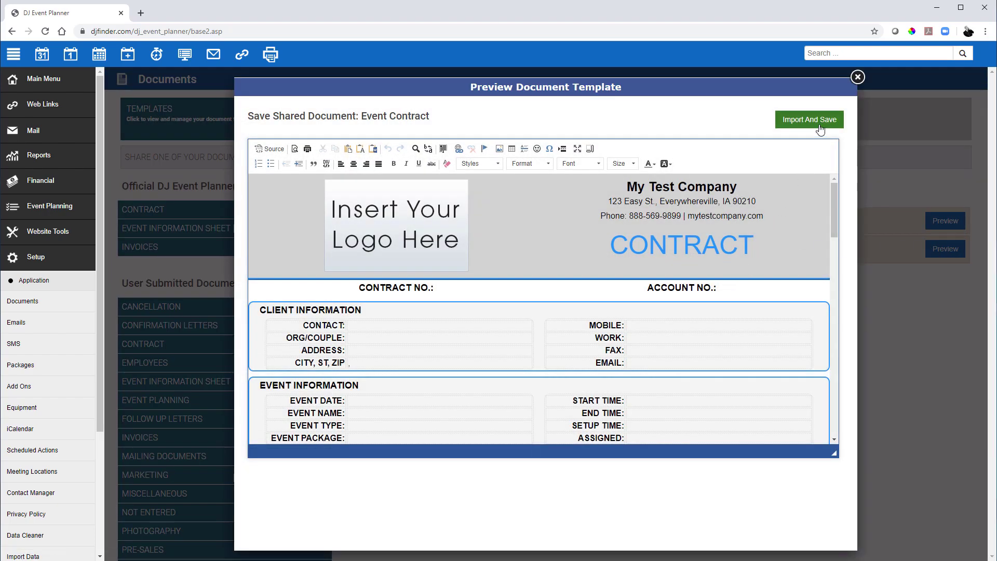
click(818, 124)
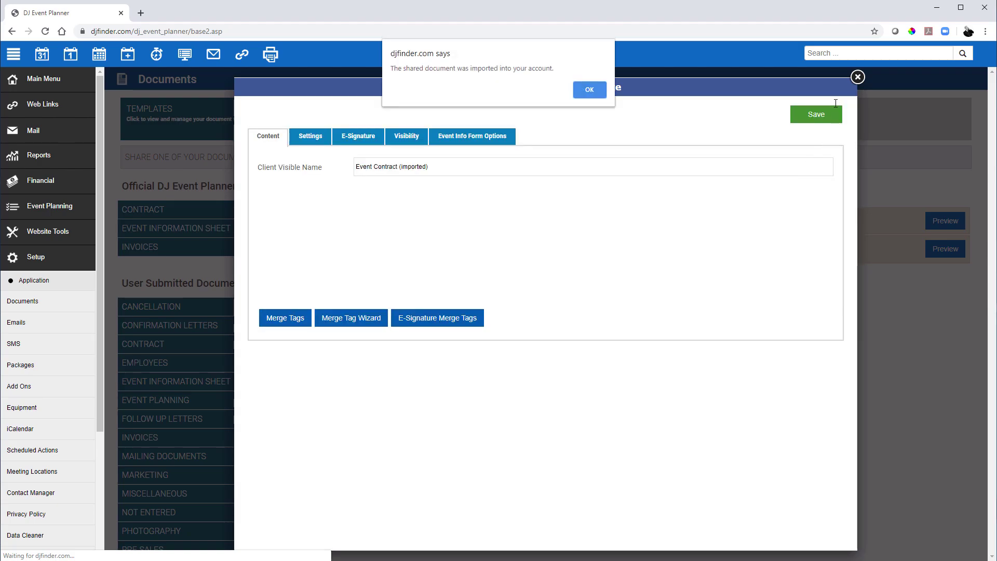
click(583, 88)
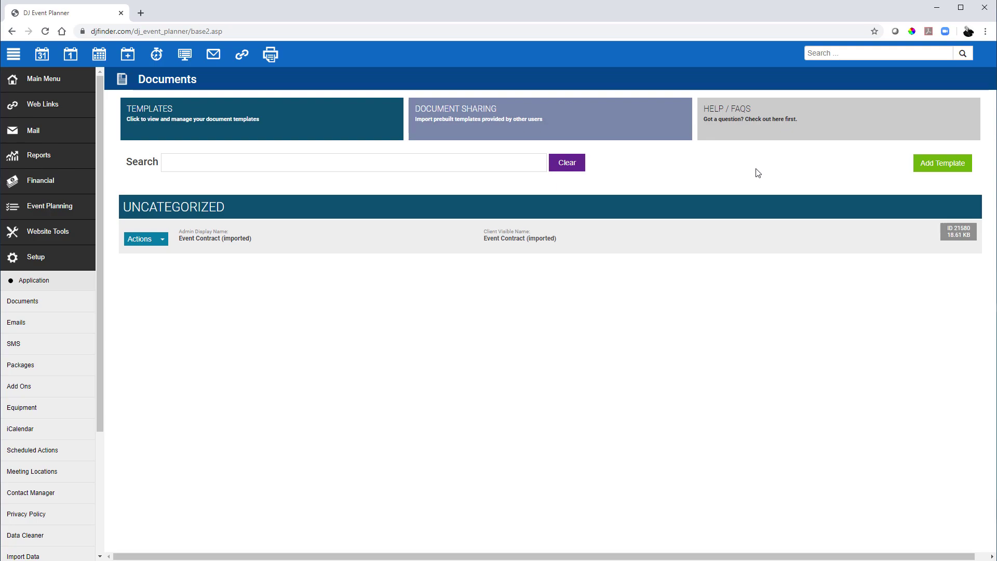
click(780, 124)
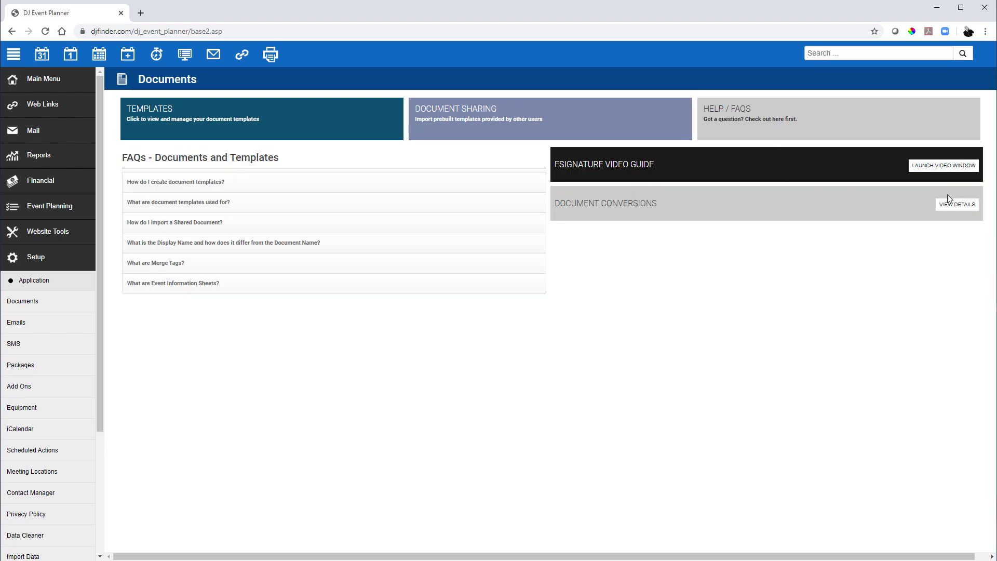
click(960, 206)
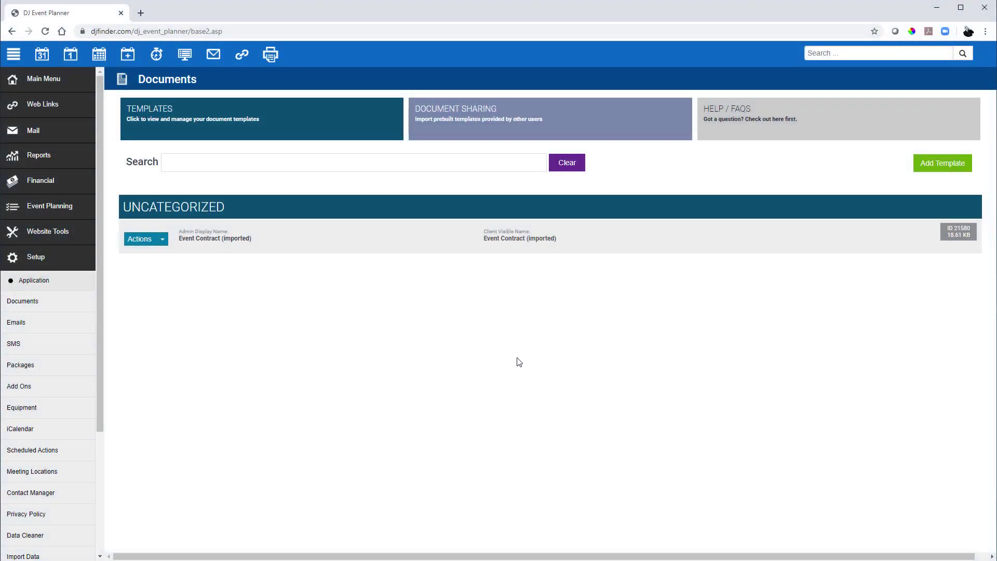
click(233, 238)
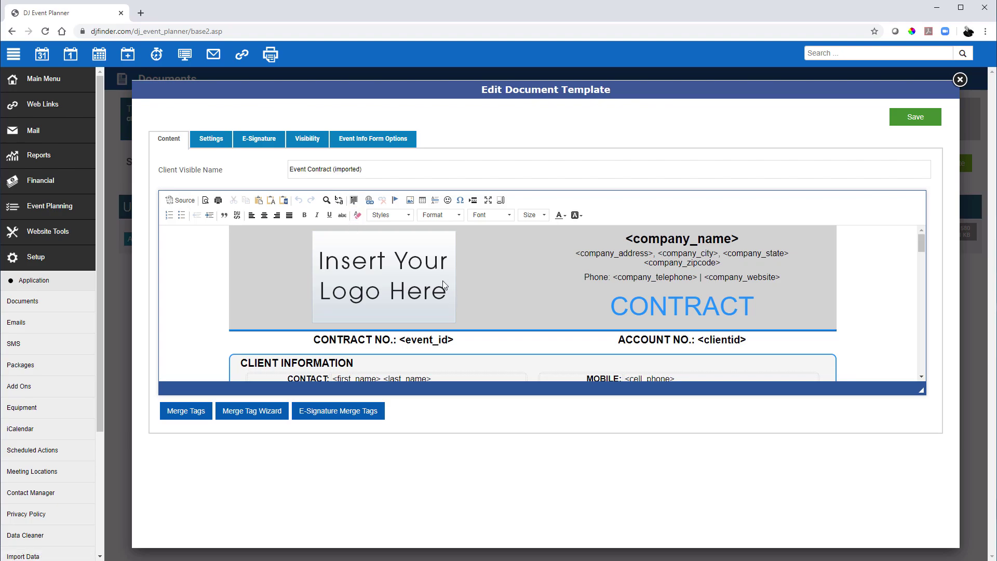
click(266, 142)
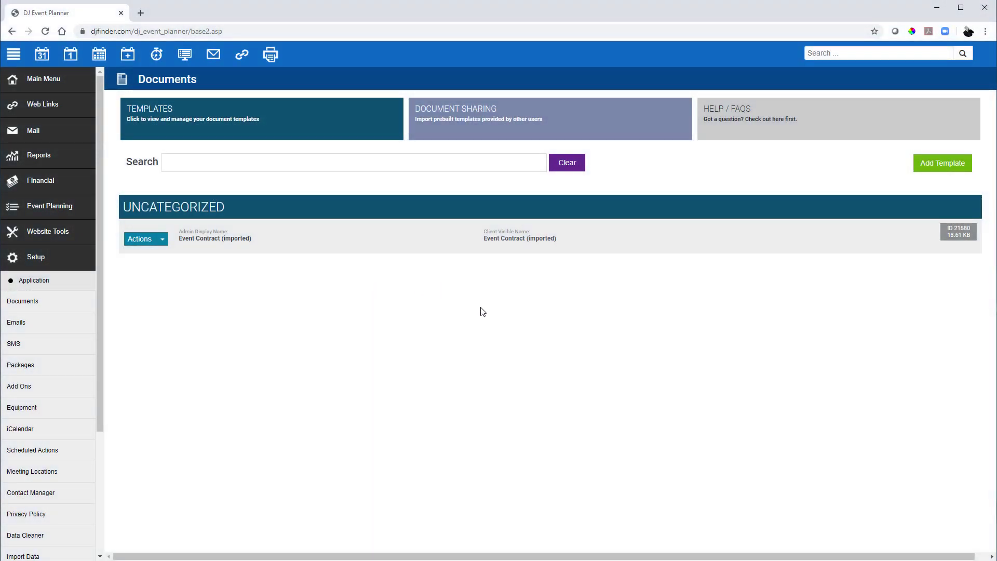
Review the Booking Confirmation template among the event-based email templates
click(18, 323)
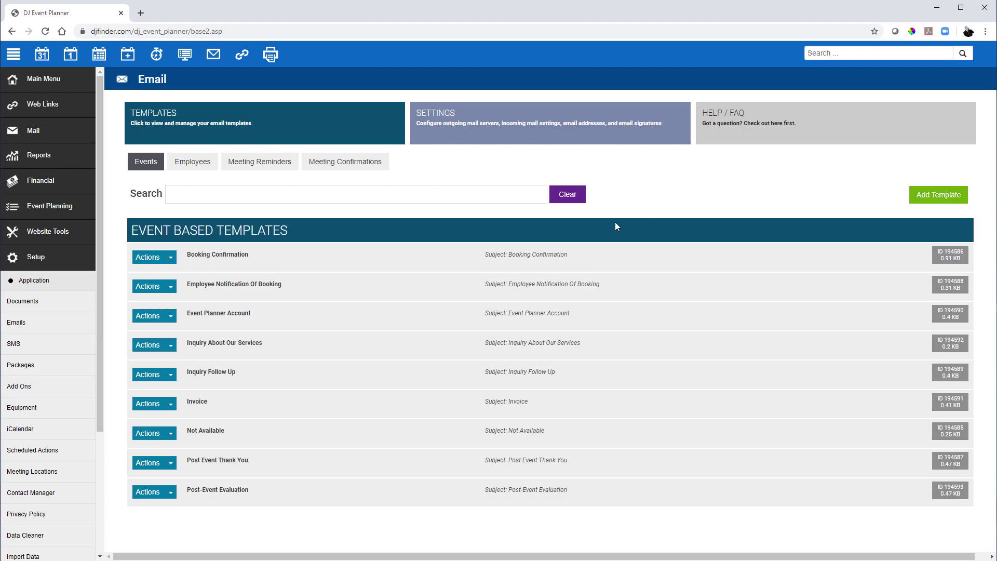
click(554, 262)
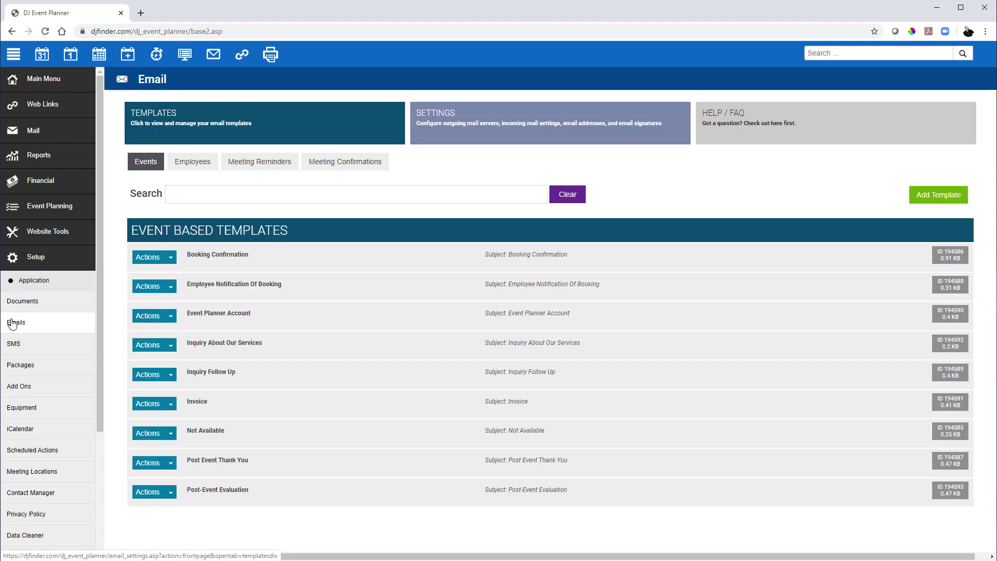
Show the Master Administrator's outgoing and incoming mail server settings, both not set up
click(508, 124)
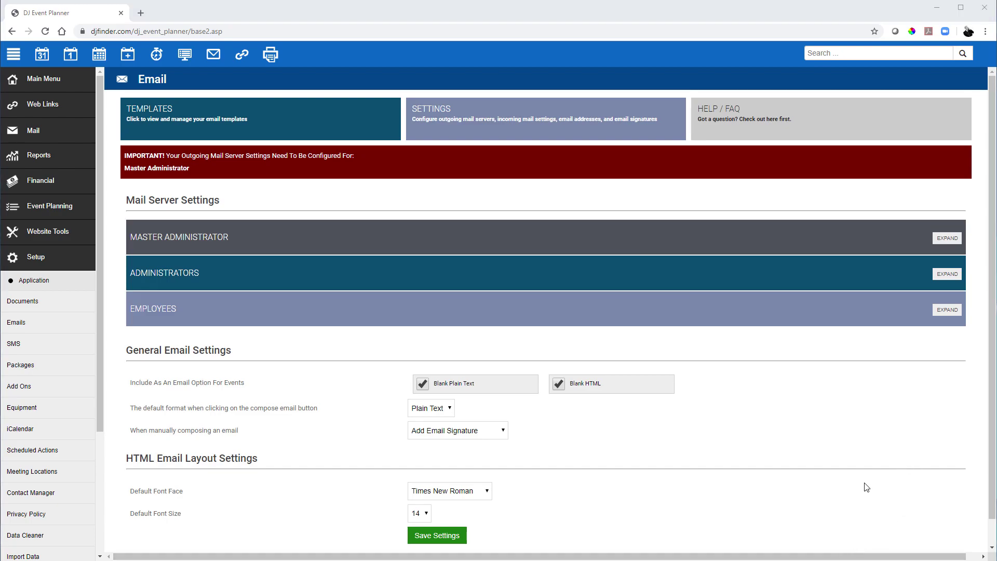
click(956, 243)
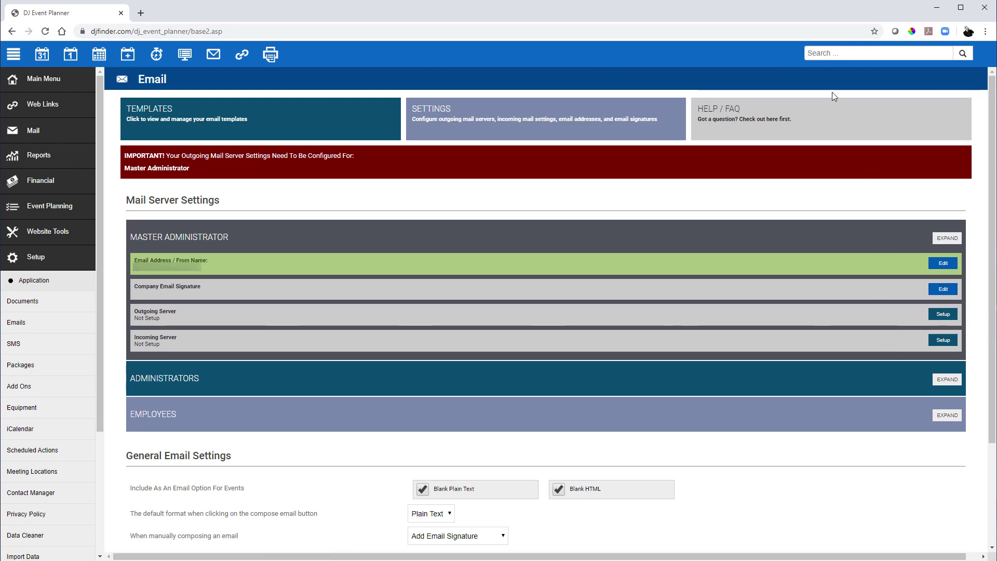
Display the Email Help/FAQ topics on templates, external mail servers and deliverability
click(820, 127)
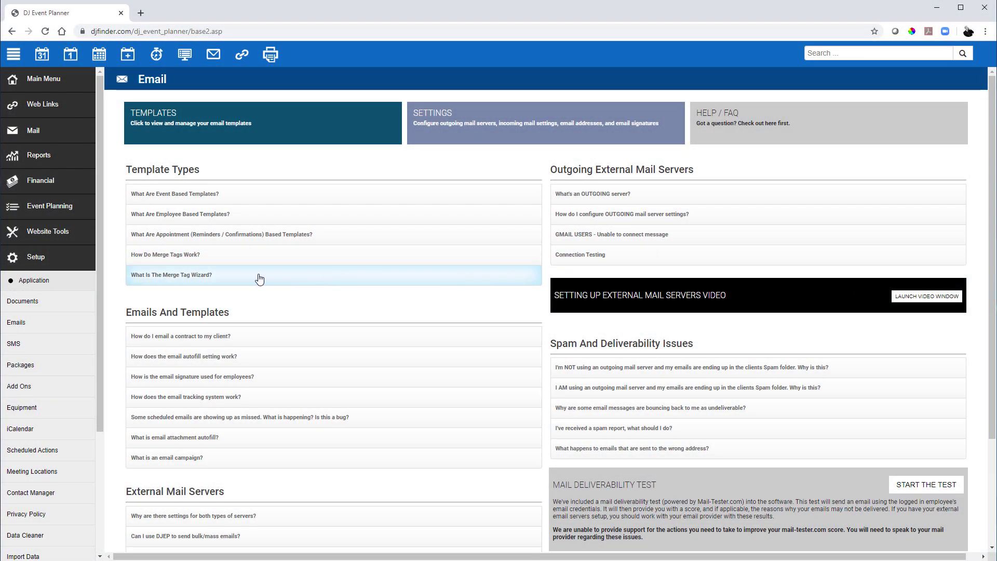
click(44, 282)
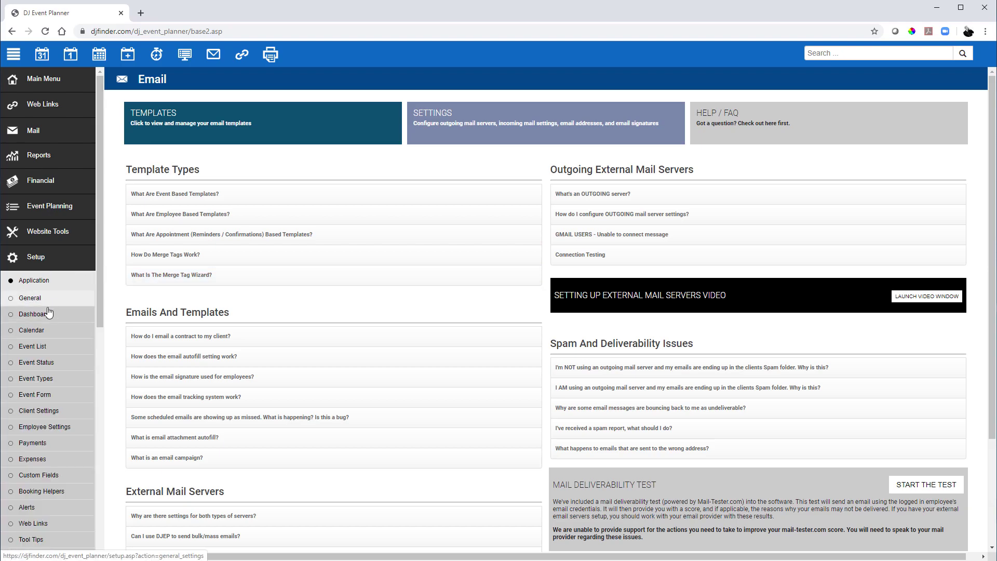
Start configuring booking helper row 1 in Setup > Application > Booking Helpers
click(36, 490)
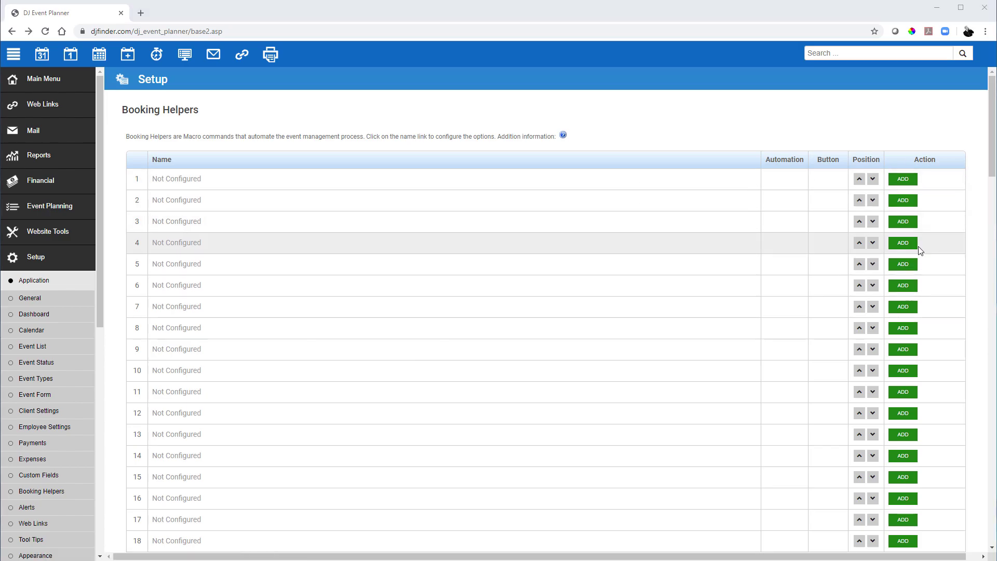
click(904, 181)
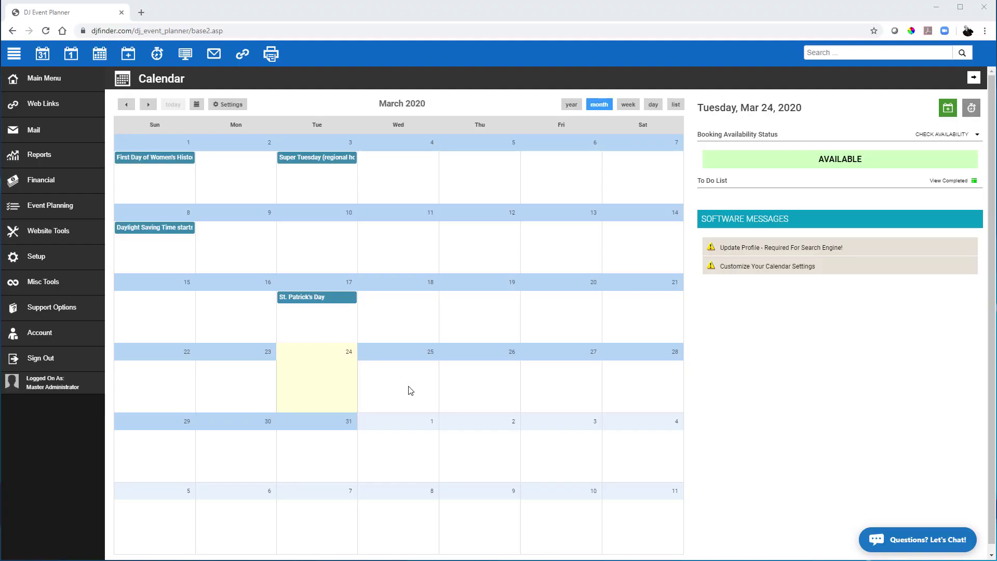
Go through Support Options and Live Chat to the Support Forum banner
click(57, 311)
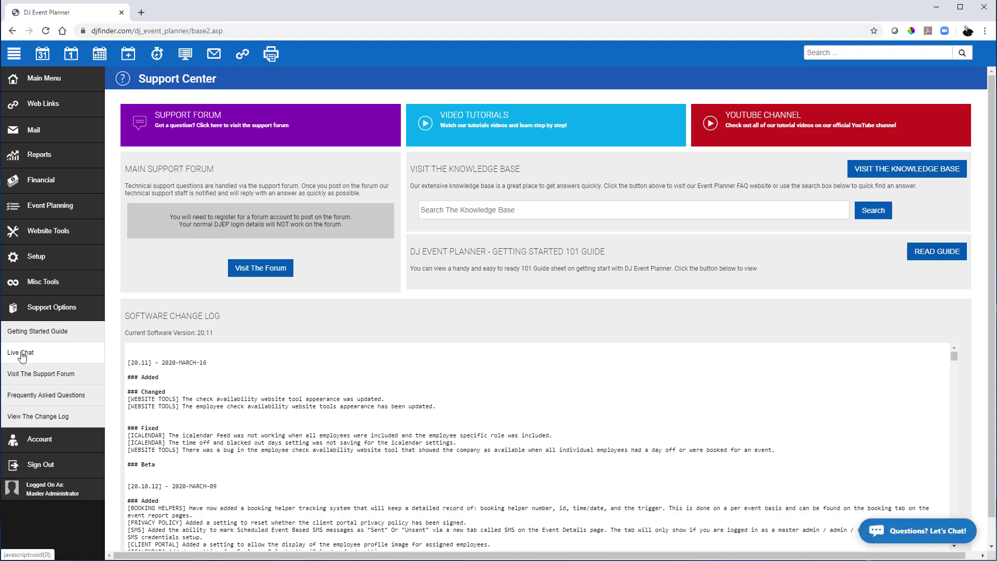
click(50, 356)
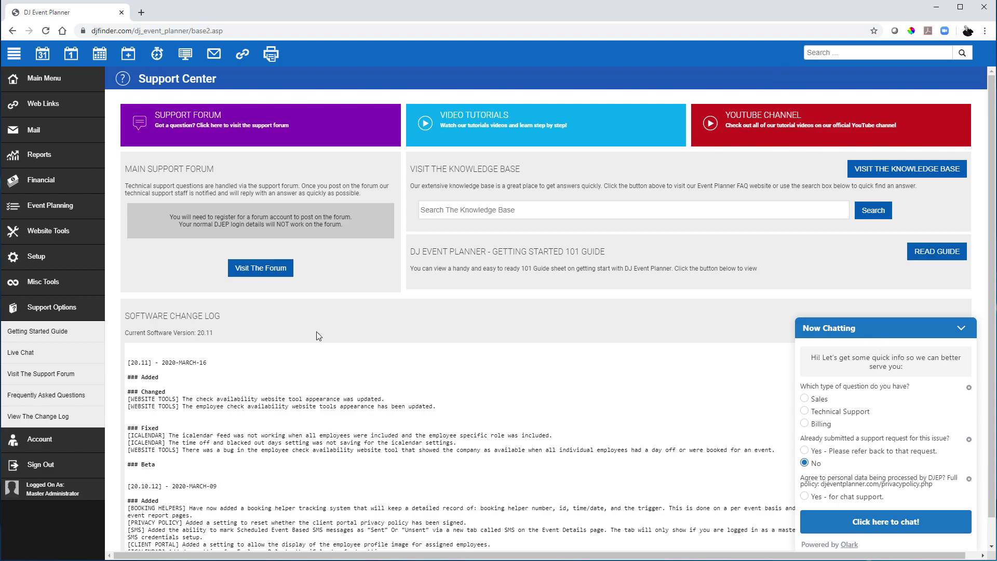
click(244, 127)
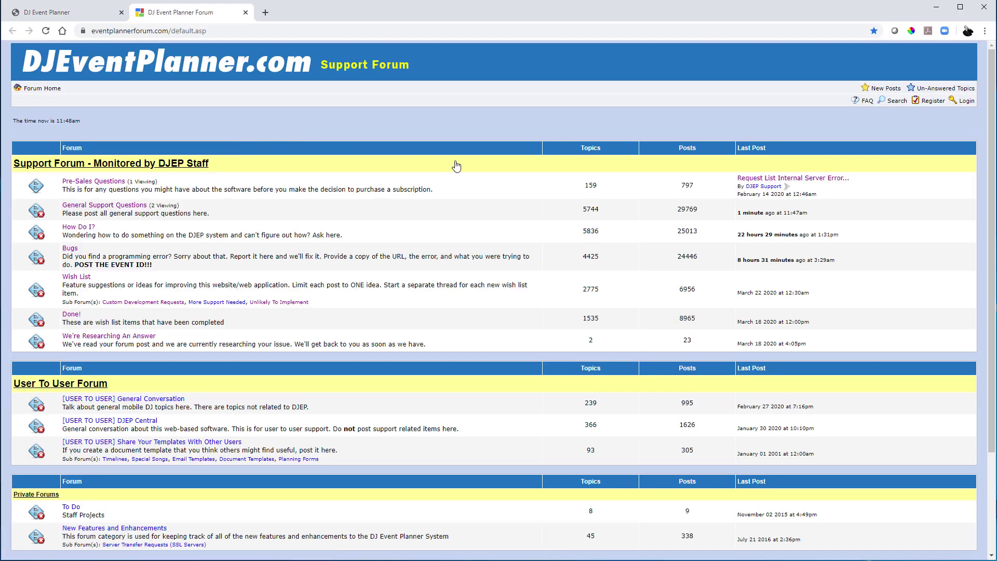
Begin registering a new forum member to view the rules and policies
click(927, 101)
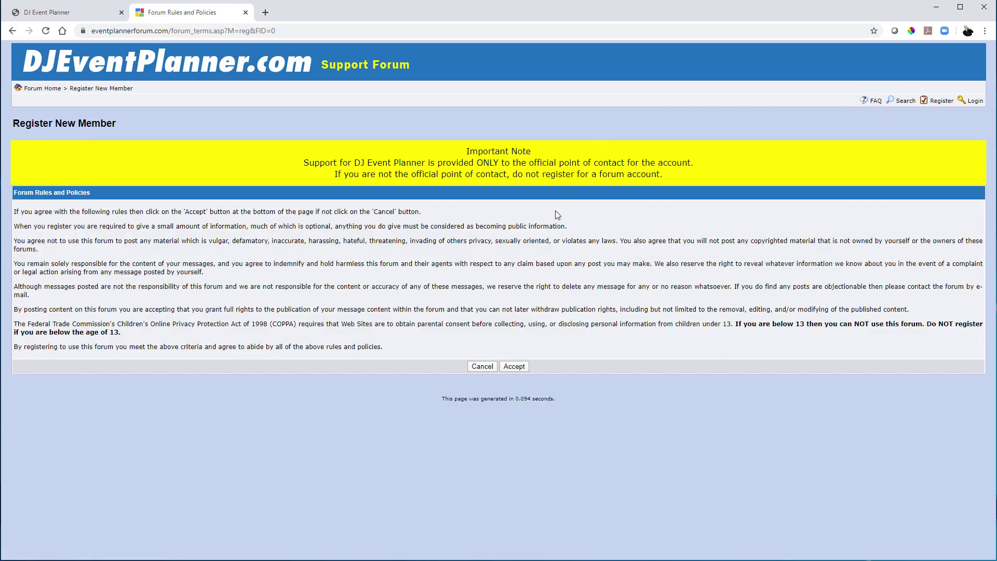